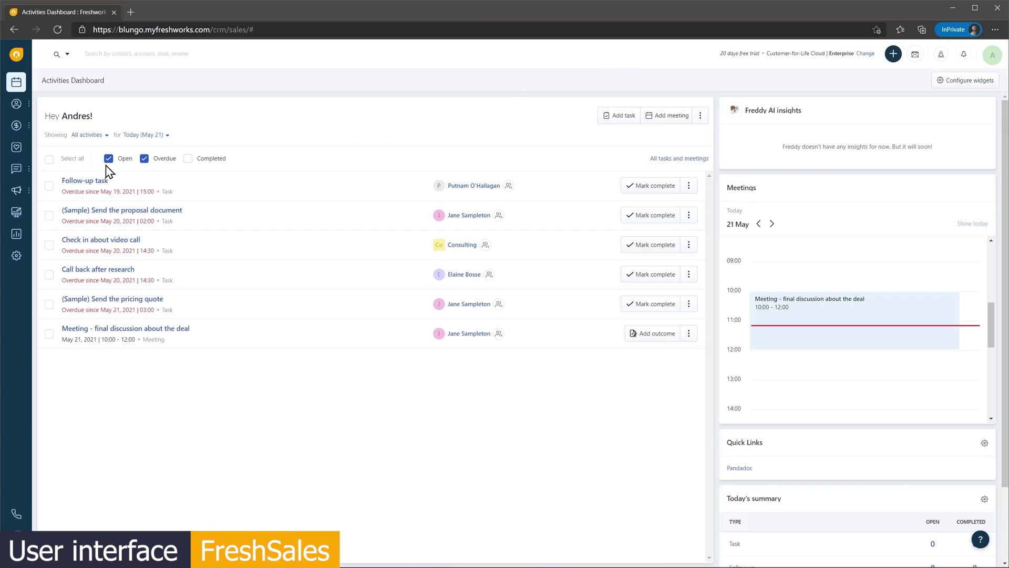
{"action": "mouse_move", "coordinate": [24, 169]}
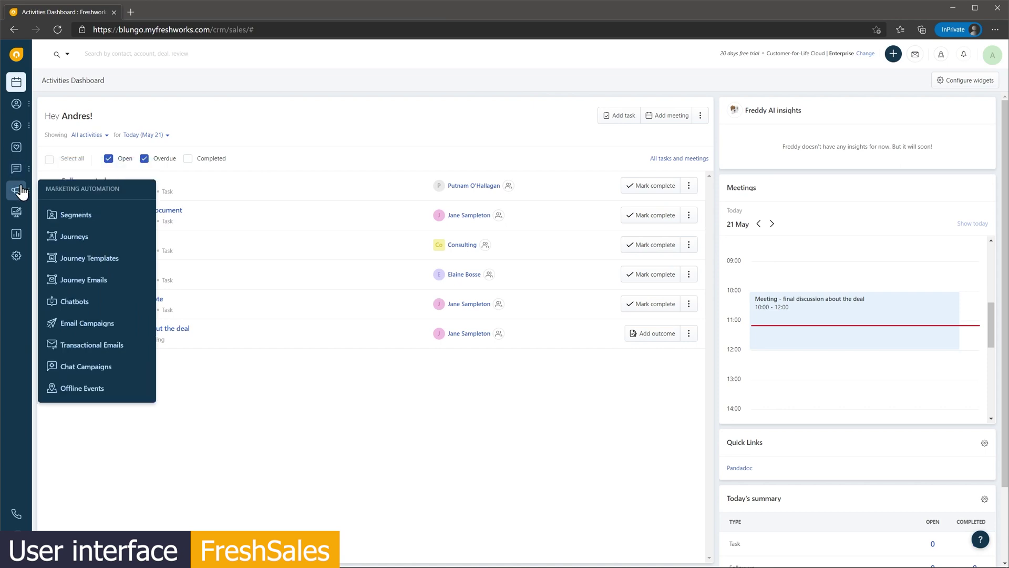
{"action": "mouse_move", "coordinate": [22, 130]}
{"action": "mouse_move", "coordinate": [21, 111]}
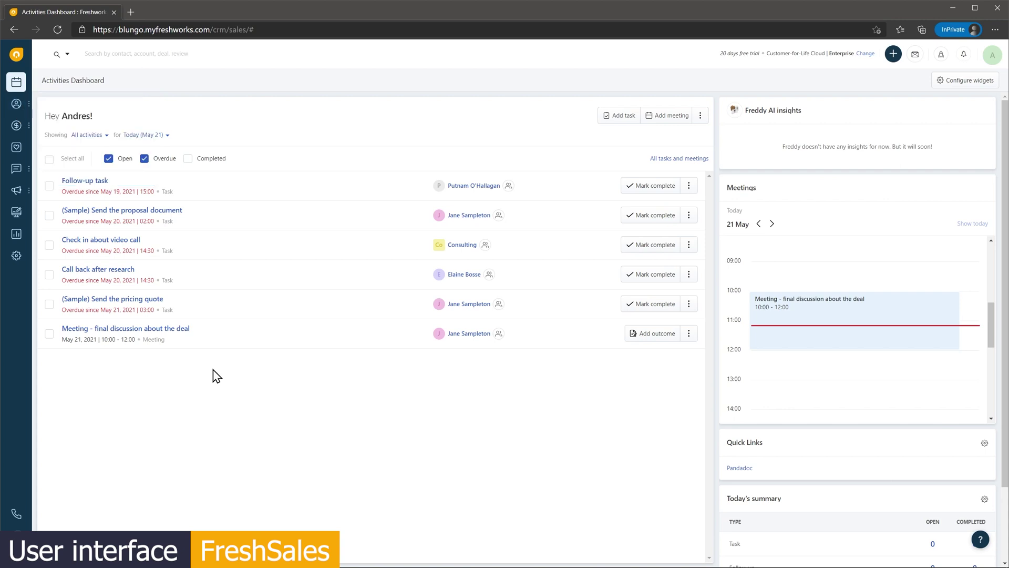
Step: Find a sample contact with global search, scroll its record, then switch to the Deals funnel view
{"action": "left_click", "coordinate": [175, 54]}
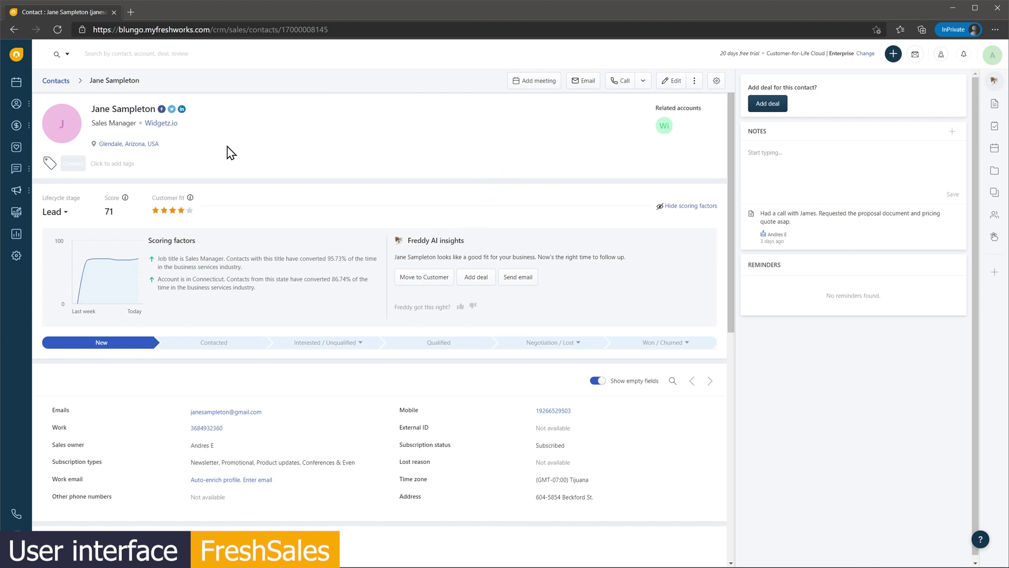
{"action": "scroll", "coordinate": [227, 147], "scroll_direction": "down", "scroll_amount": 5}
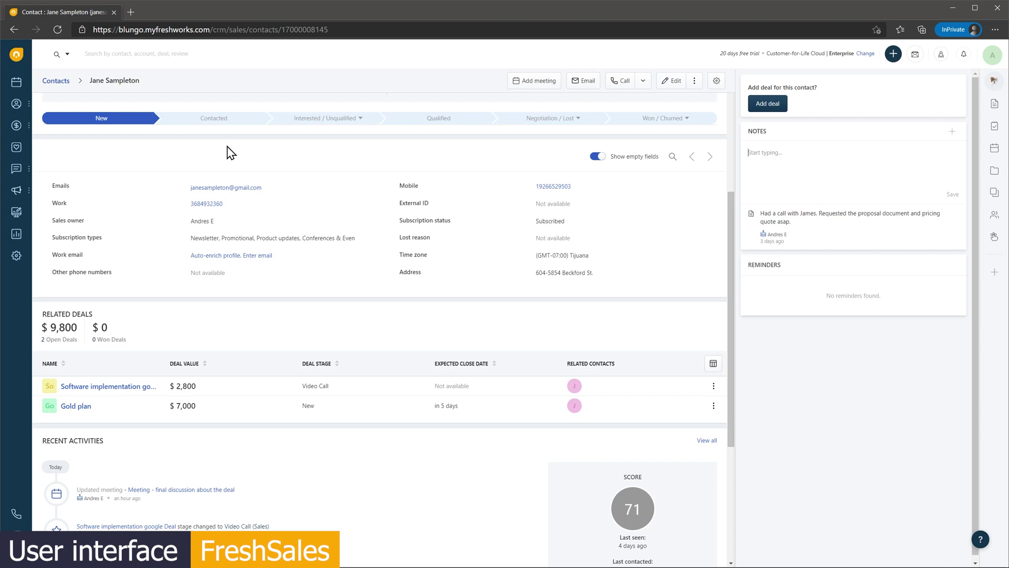
{"action": "scroll", "coordinate": [227, 146], "scroll_direction": "down", "scroll_amount": 4}
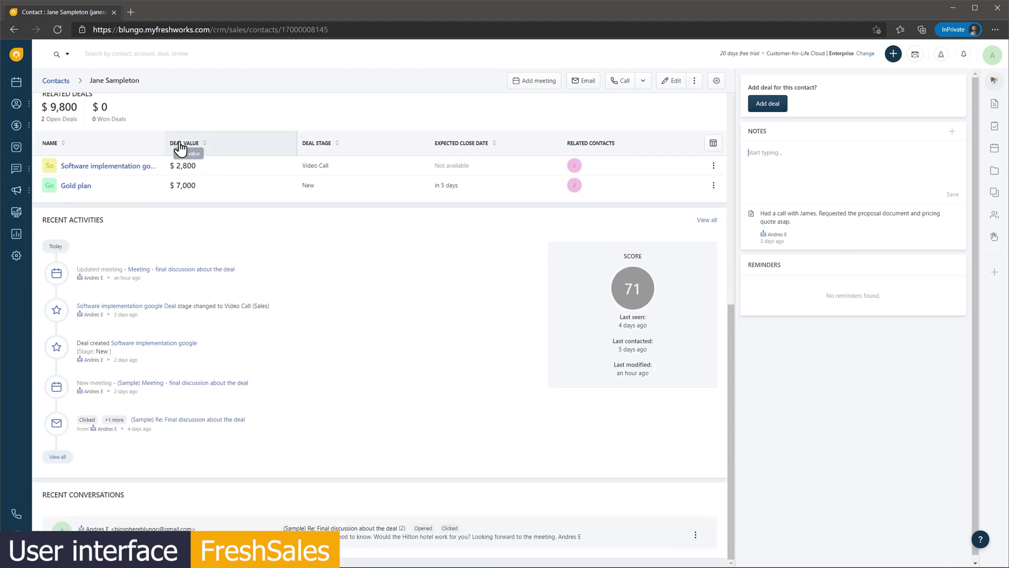
{"action": "mouse_move", "coordinate": [16, 125]}
{"action": "left_click", "coordinate": [63, 145]}
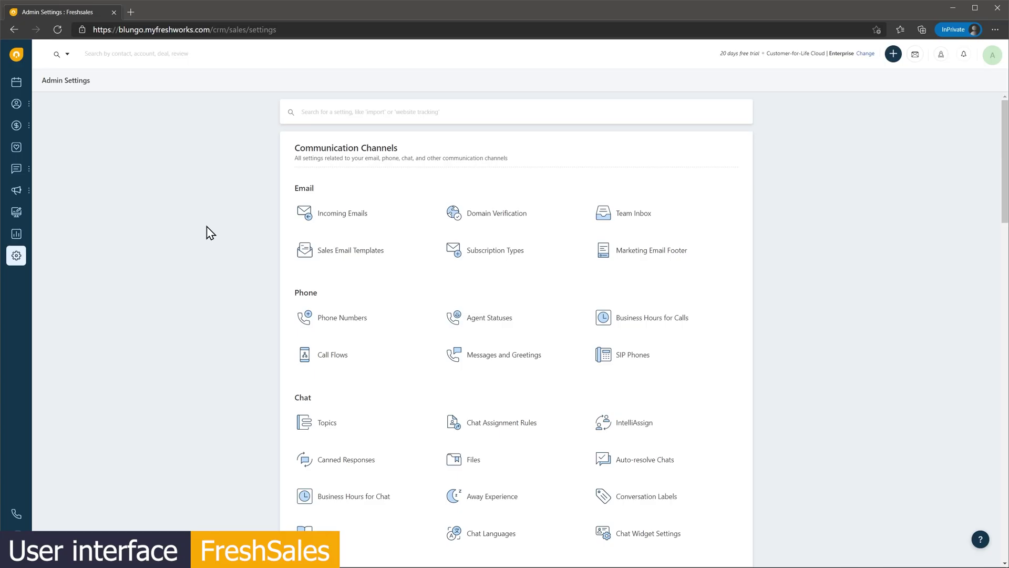
Step: Scroll Admin Settings through the Communication Channels and sales force automation sections
{"action": "scroll", "coordinate": [207, 227], "scroll_direction": "down", "scroll_amount": 5}
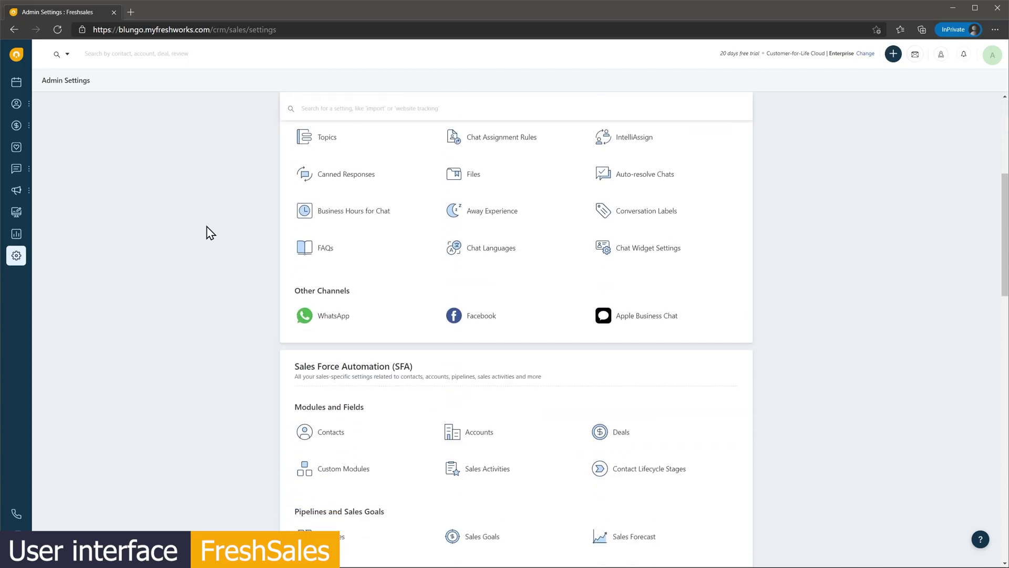
{"action": "scroll", "coordinate": [207, 227], "scroll_direction": "down", "scroll_amount": 5}
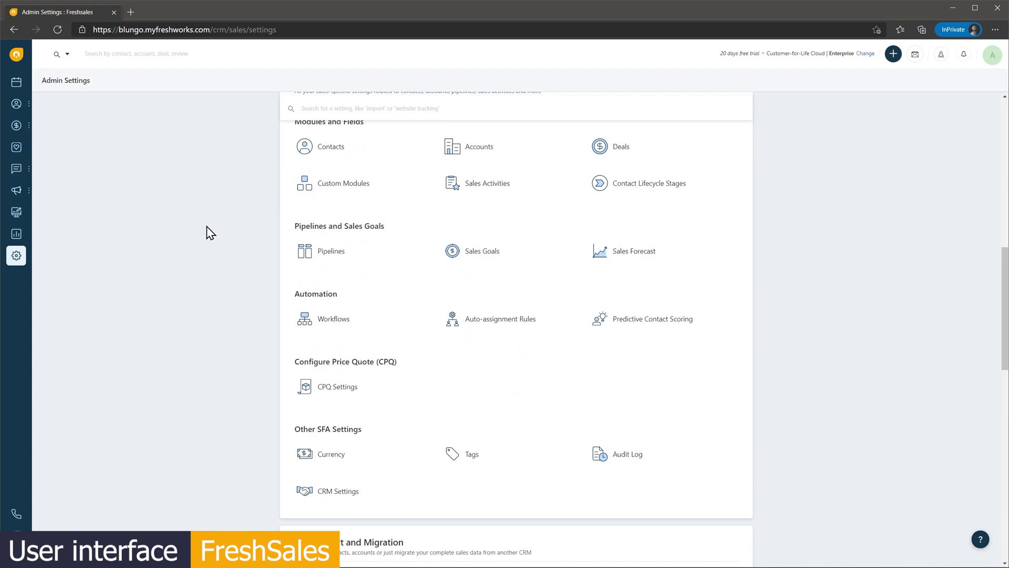
{"action": "scroll", "coordinate": [207, 226], "scroll_direction": "down", "scroll_amount": 5}
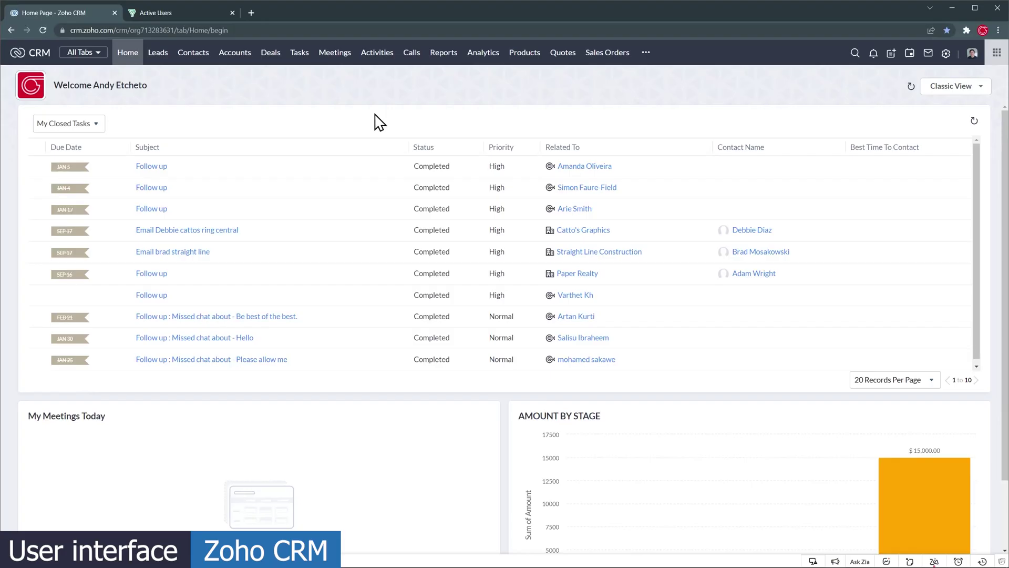
Step: Check the extra-modules menu, search records for 'amanda', then open the Deals stage view
{"action": "left_click", "coordinate": [645, 55]}
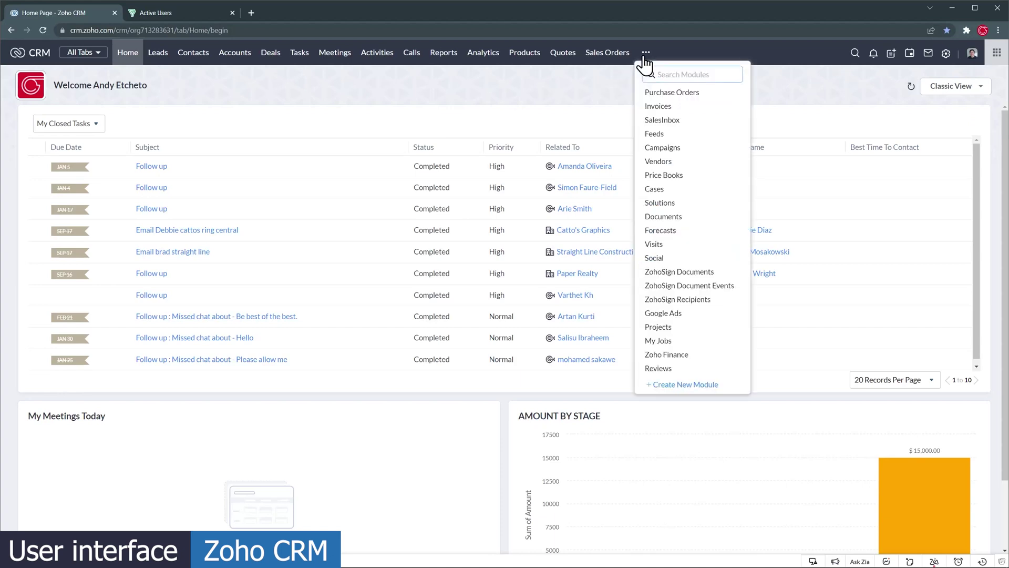
{"action": "left_click", "coordinate": [582, 98]}
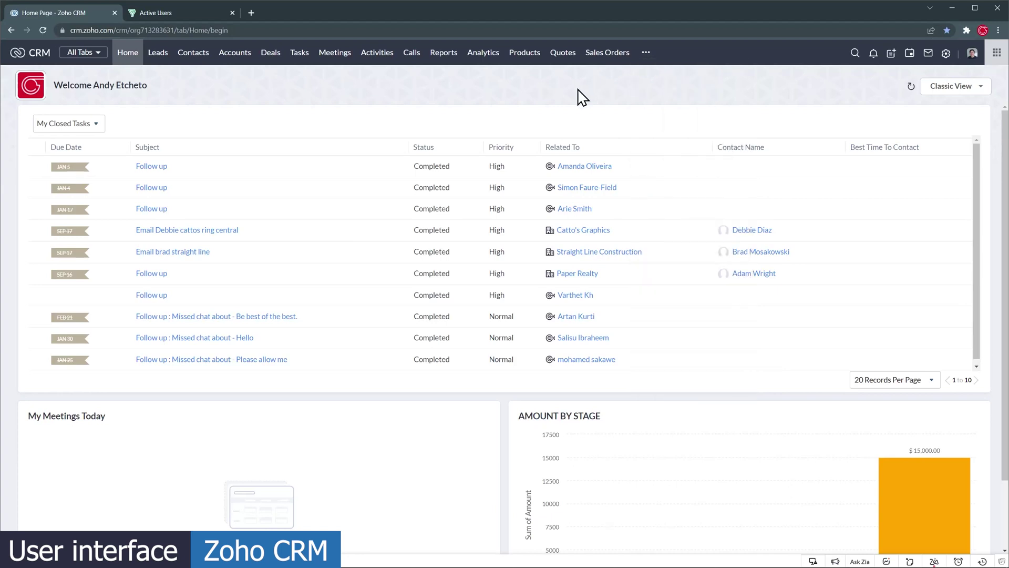
{"action": "left_click", "coordinate": [855, 53]}
{"action": "type", "text": "amanda"}
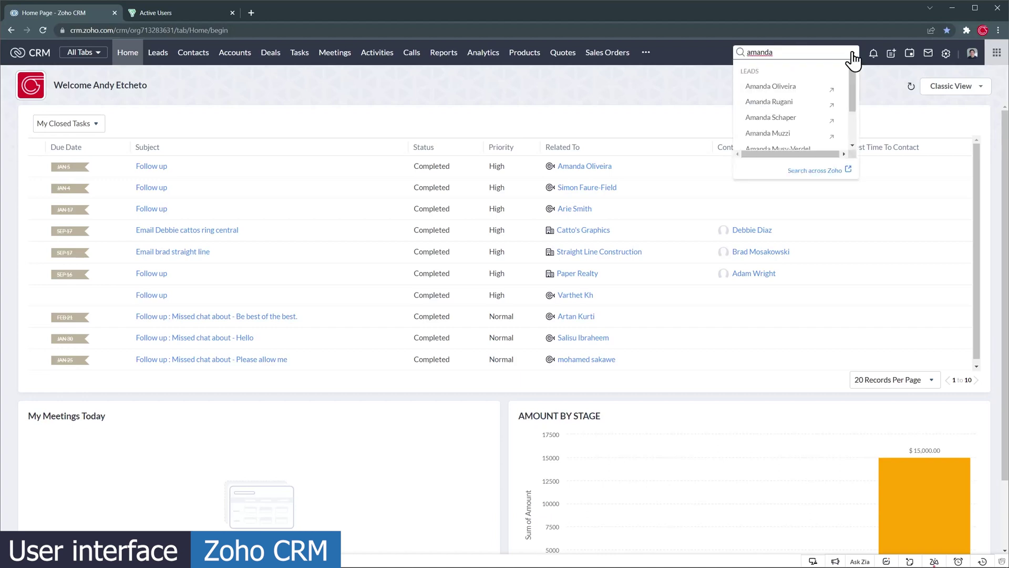
{"action": "left_click", "coordinate": [272, 54]}
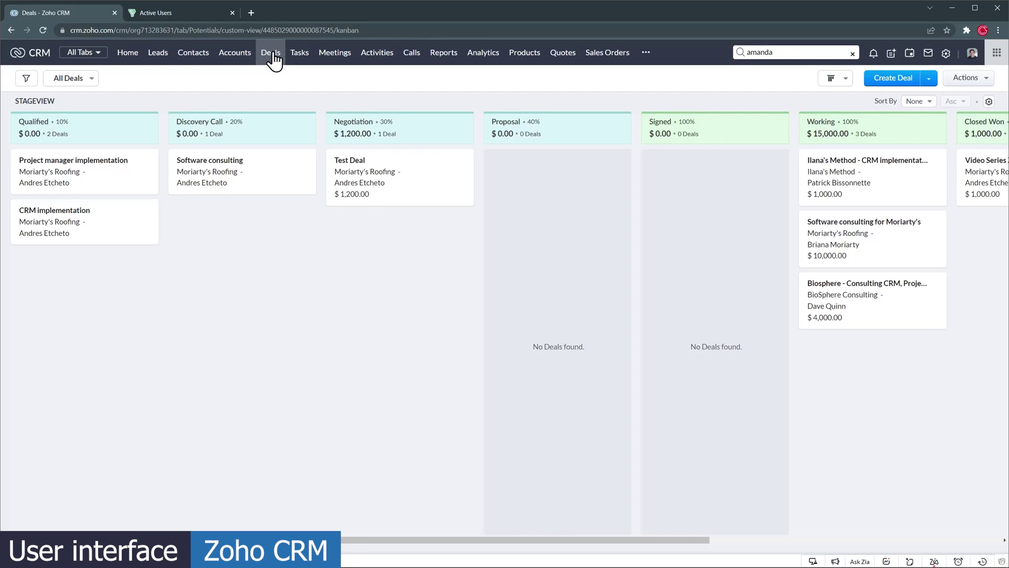
Step: Open the Test Deal record, scroll through its details and view its Timeline
{"action": "left_click", "coordinate": [348, 160]}
{"action": "scroll", "coordinate": [350, 167], "scroll_direction": "down", "scroll_amount": 5}
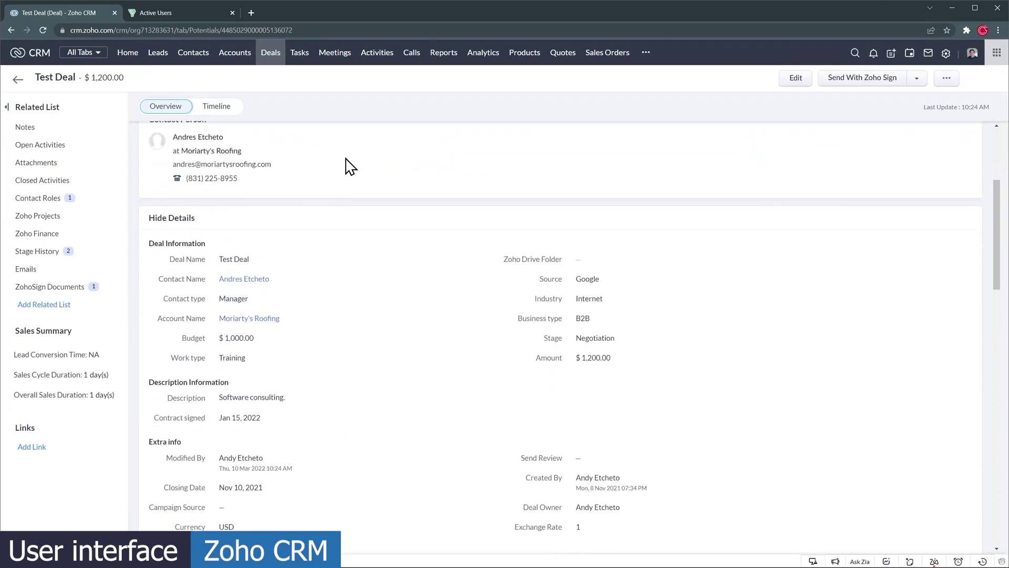
{"action": "scroll", "coordinate": [350, 167], "scroll_direction": "down", "scroll_amount": 10}
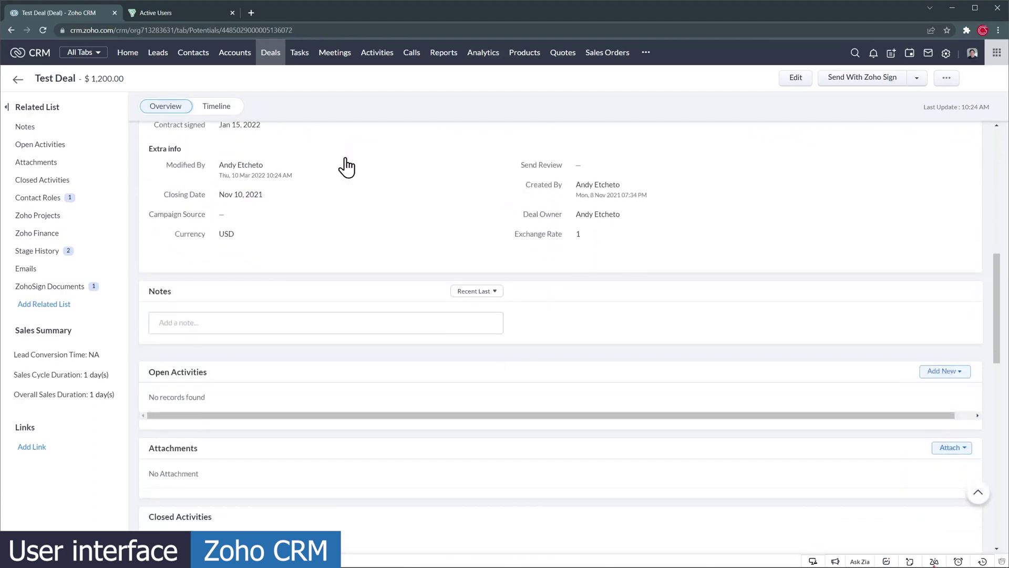
{"action": "scroll", "coordinate": [347, 167], "scroll_direction": "down", "scroll_amount": 5}
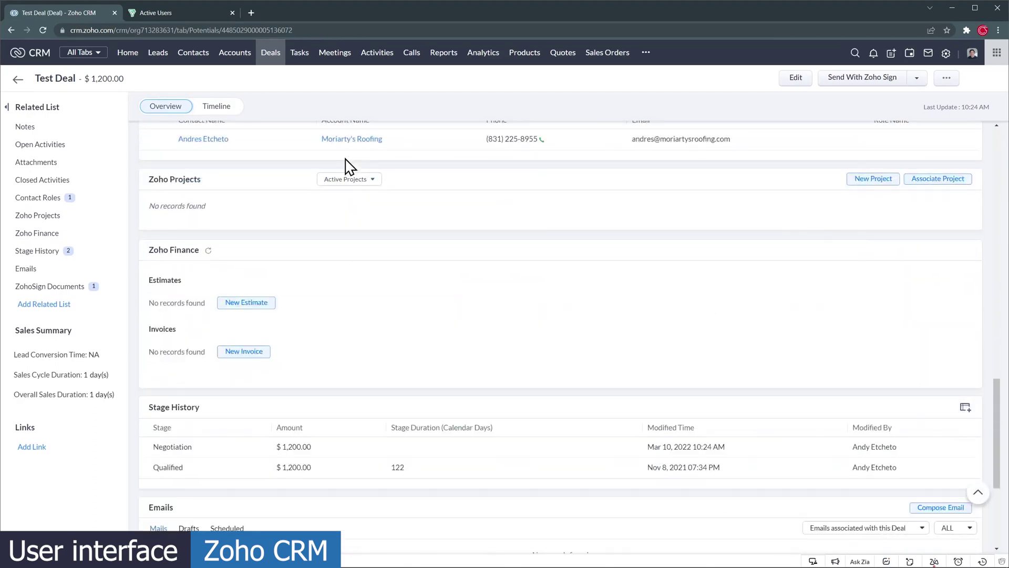
{"action": "scroll", "coordinate": [347, 166], "scroll_direction": "down", "scroll_amount": 4}
{"action": "scroll", "coordinate": [350, 167], "scroll_direction": "up", "scroll_amount": 20}
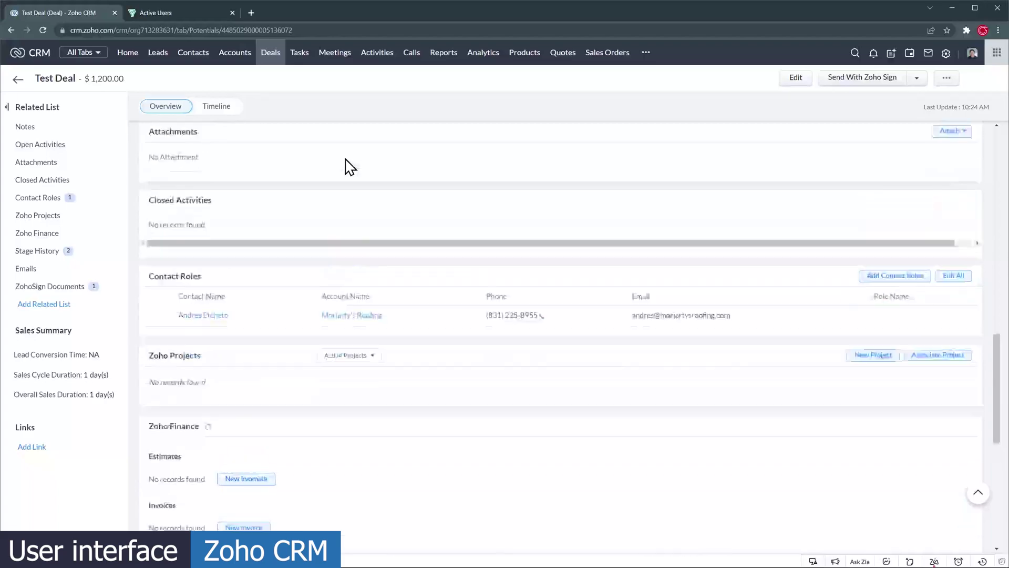
{"action": "scroll", "coordinate": [350, 167], "scroll_direction": "up", "scroll_amount": 4}
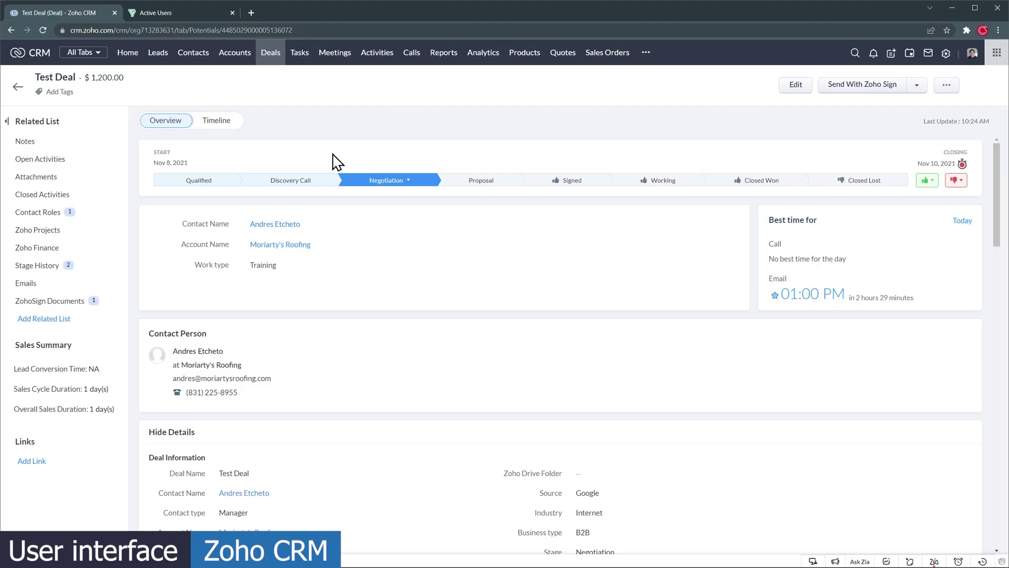
{"action": "left_click", "coordinate": [223, 123]}
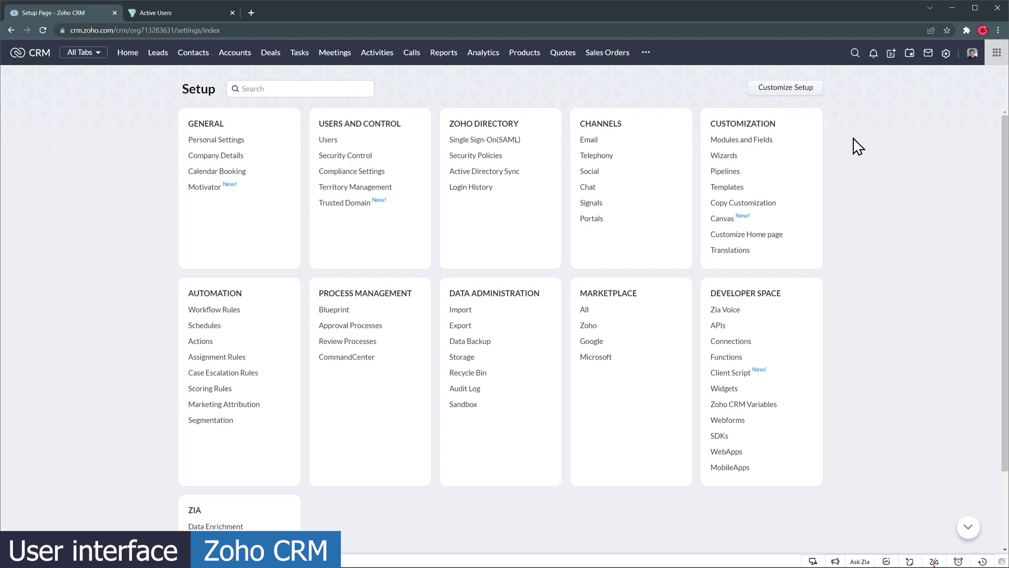
{"action": "left_click", "coordinate": [351, 89]}
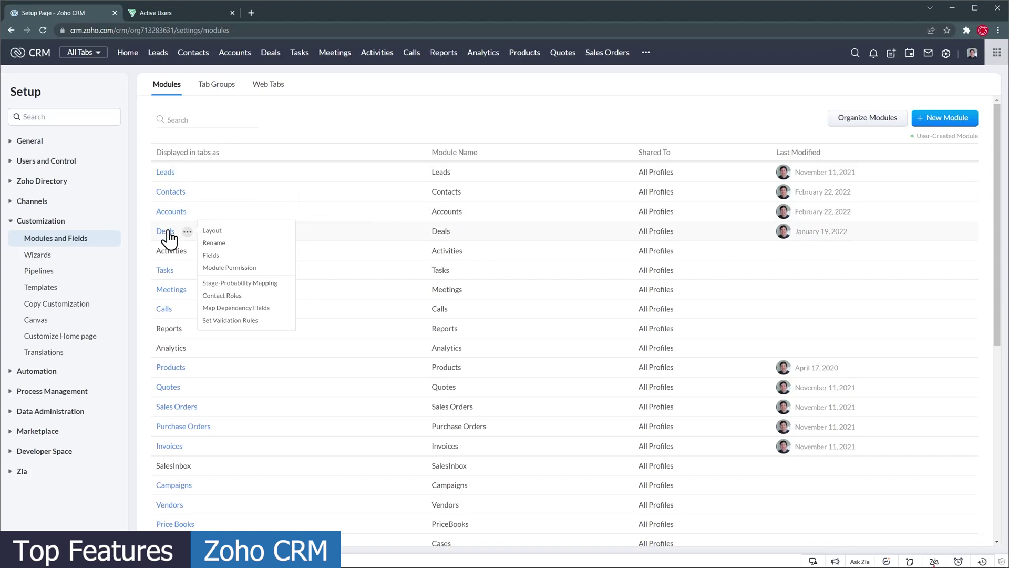
Step: Apply the fourth, purple-banner Canvas template to the Standard Deals layout
{"action": "left_click", "coordinate": [168, 231]}
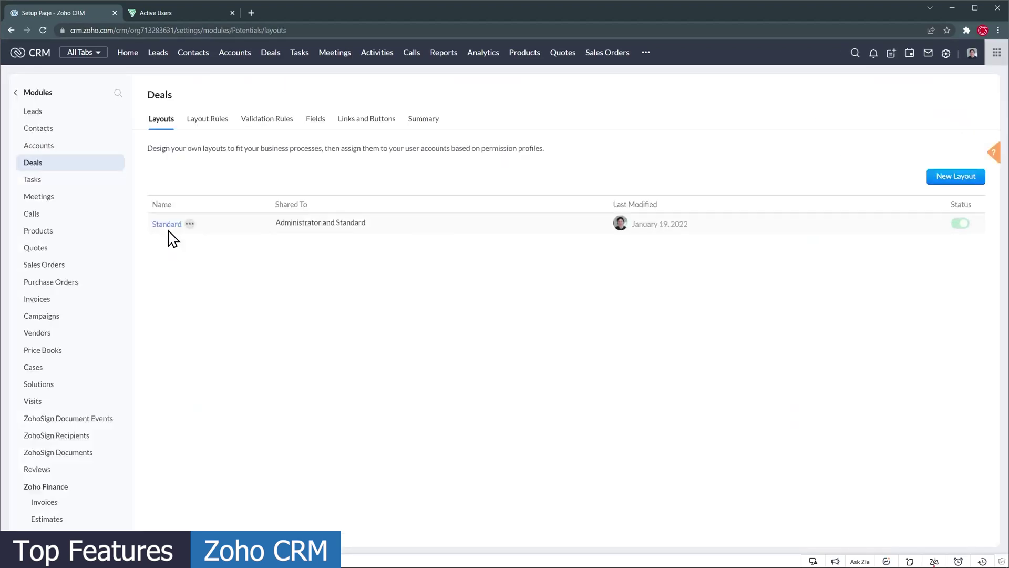
{"action": "left_click", "coordinate": [173, 225]}
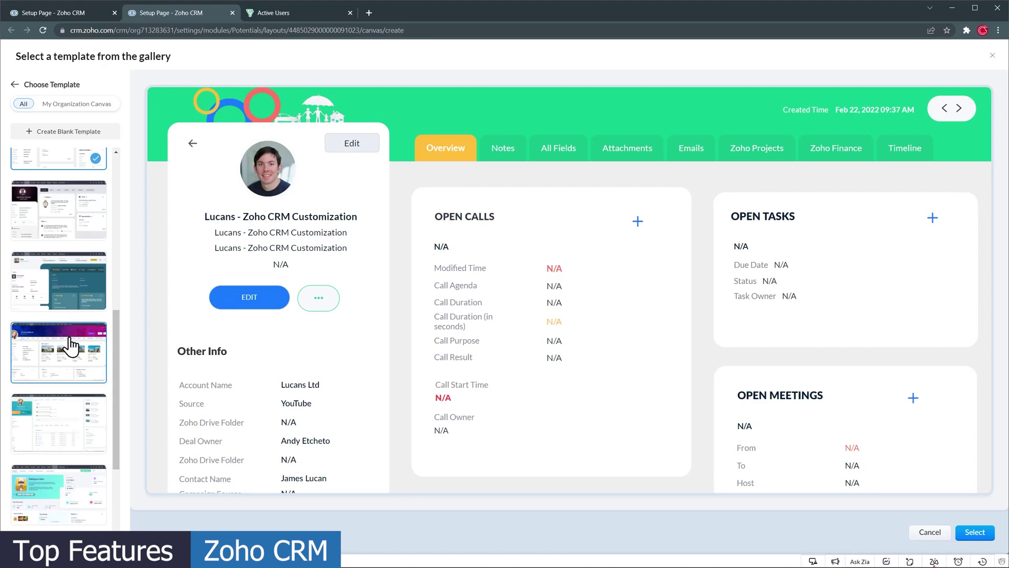
{"action": "left_click", "coordinate": [71, 346]}
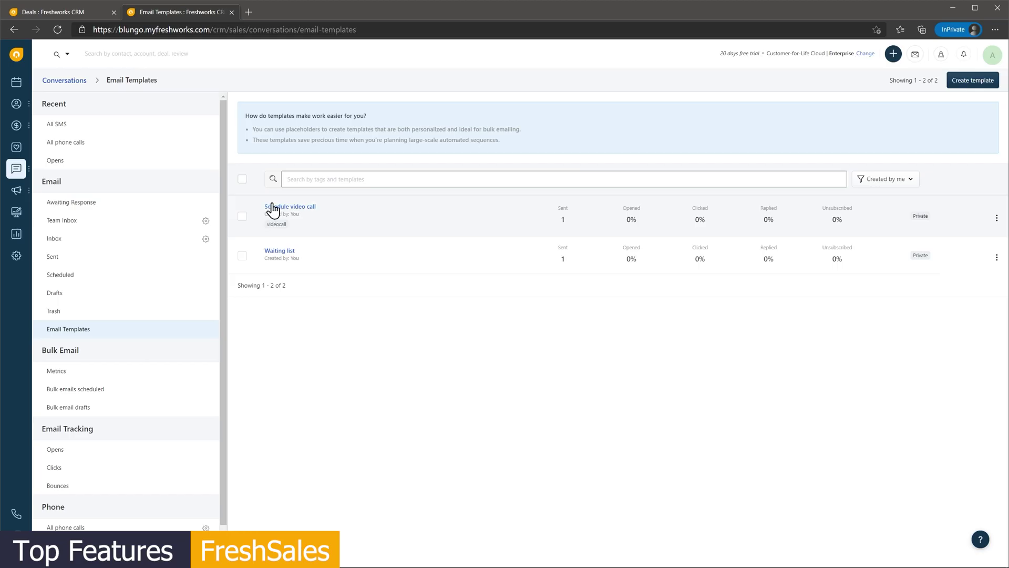
Step: View the Schedule video call template, then open the 'Deal won, send email to contact' workflow
{"action": "left_click", "coordinate": [278, 207]}
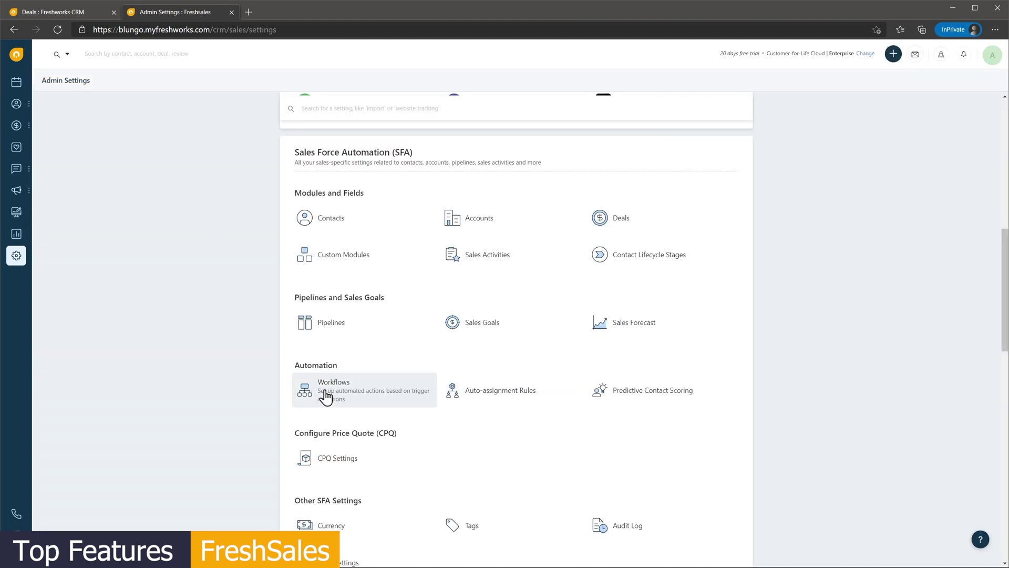
{"action": "left_click", "coordinate": [327, 398]}
{"action": "left_click", "coordinate": [168, 190]}
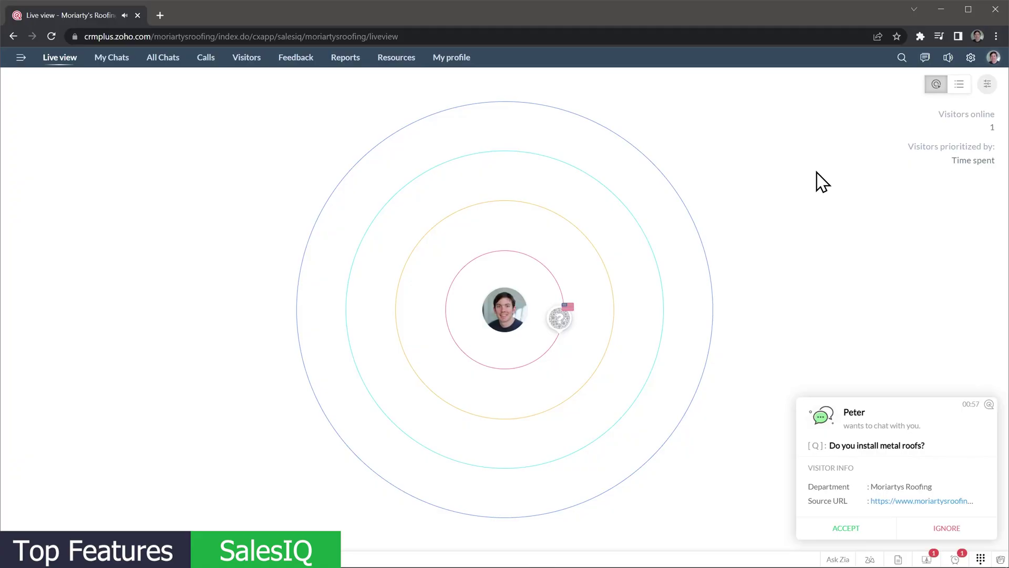
Step: Accept the website visitor's incoming chat request about metal roofs
{"action": "left_click", "coordinate": [846, 527]}
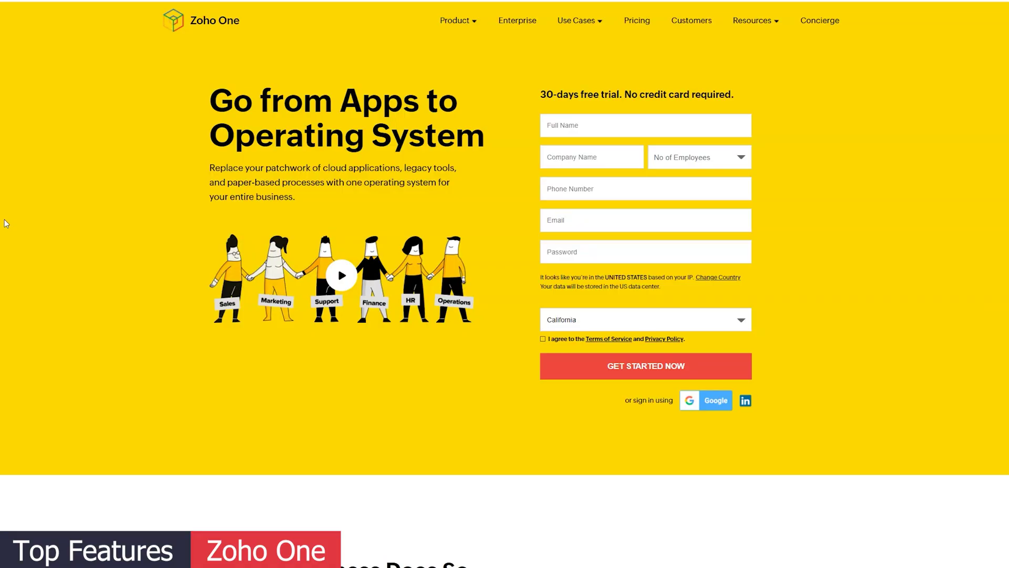
Step: Scroll past the signup form to the Leads into Cash and Sale to Service cards
{"action": "scroll", "coordinate": [6, 224], "scroll_direction": "down", "scroll_amount": 5}
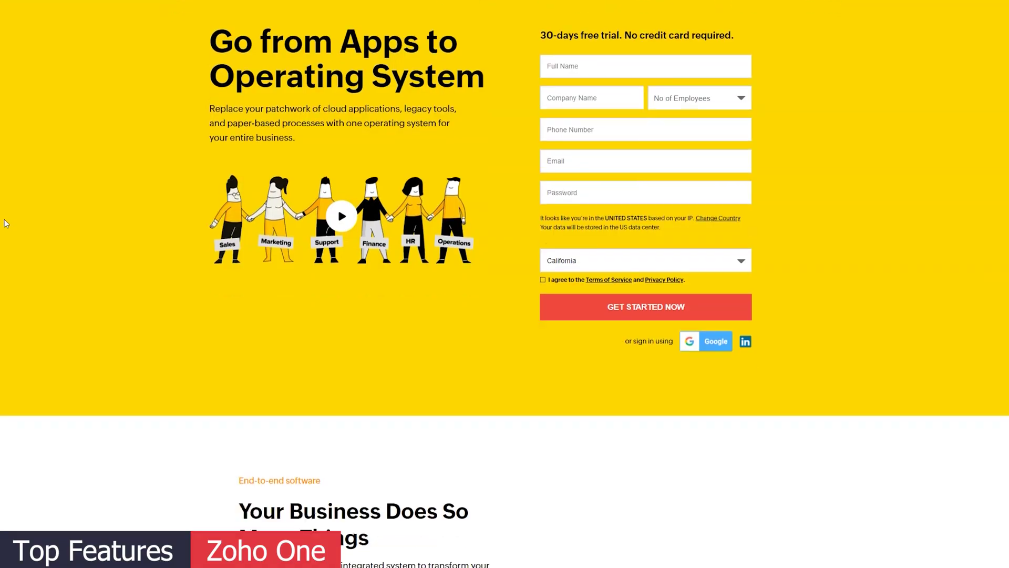
{"action": "scroll", "coordinate": [6, 224], "scroll_direction": "down", "scroll_amount": 5}
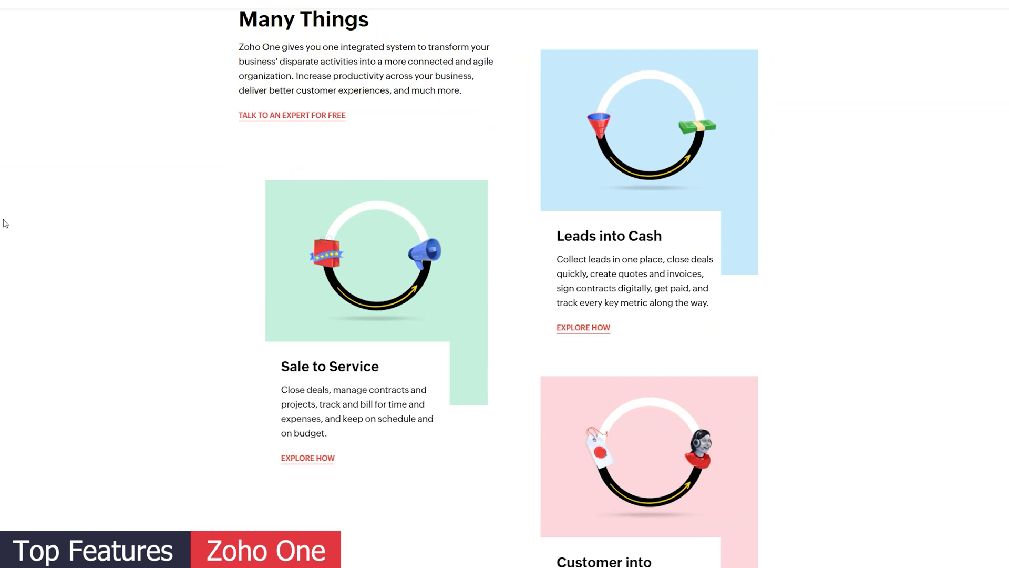
{"action": "scroll", "coordinate": [5, 224], "scroll_direction": "down", "scroll_amount": 4}
{"action": "scroll", "coordinate": [5, 224], "scroll_direction": "down", "scroll_amount": 8}
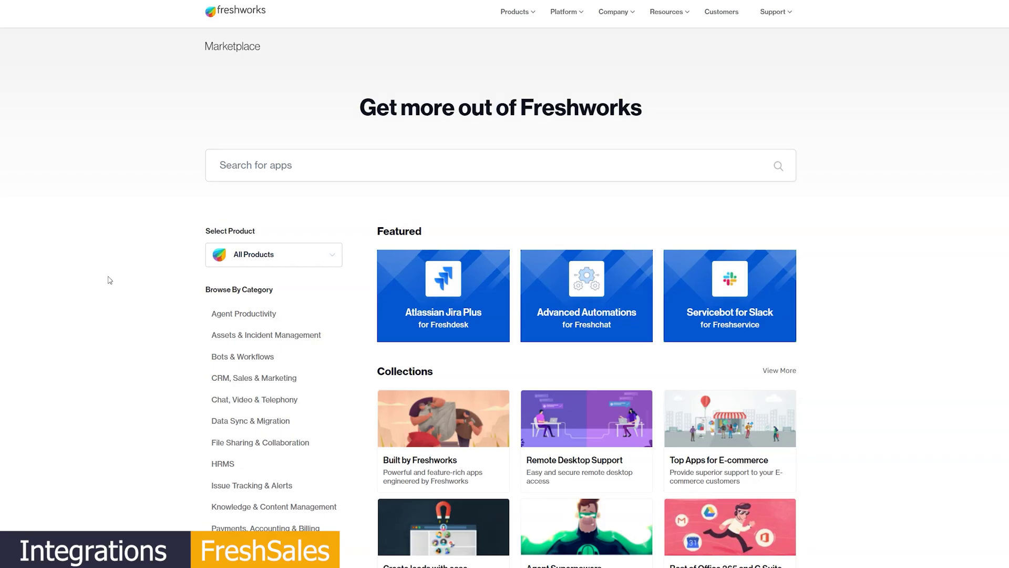
Step: Filter Marketplace apps to Freshsales Classic and browse its Trending, Latest and Popular sections
{"action": "left_click", "coordinate": [264, 264]}
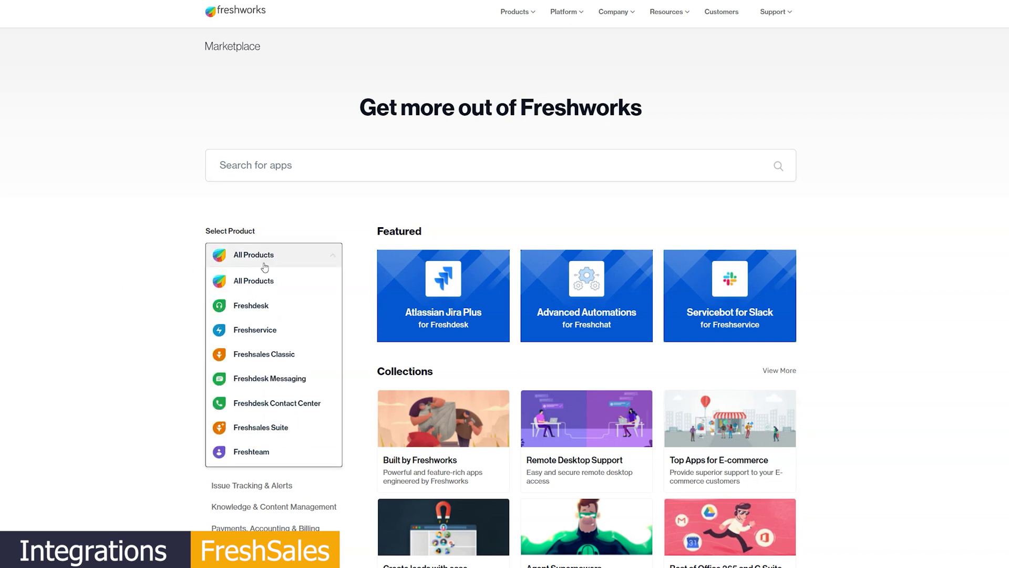
{"action": "left_click", "coordinate": [259, 354]}
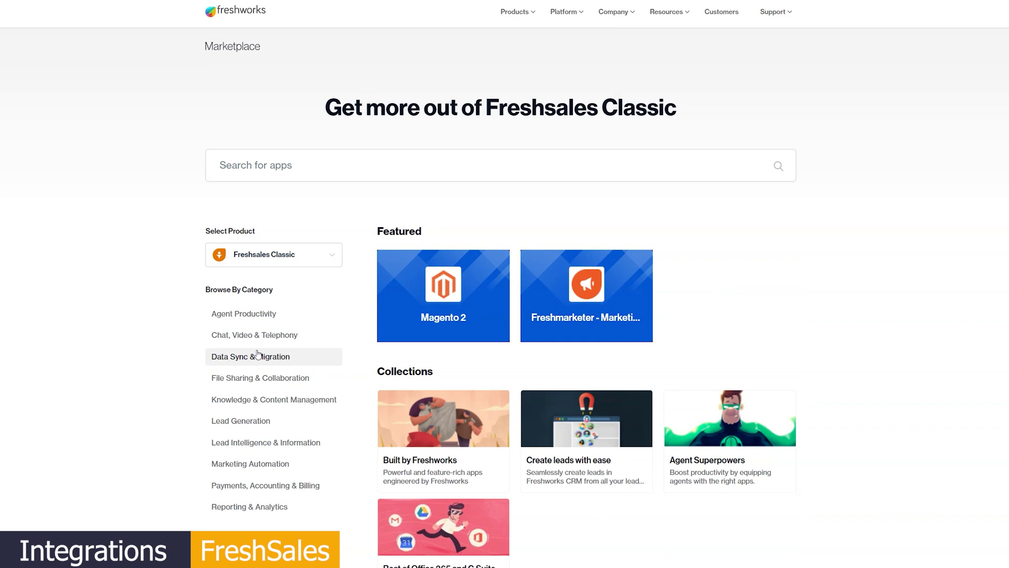
{"action": "scroll", "coordinate": [257, 354], "scroll_direction": "down", "scroll_amount": 5}
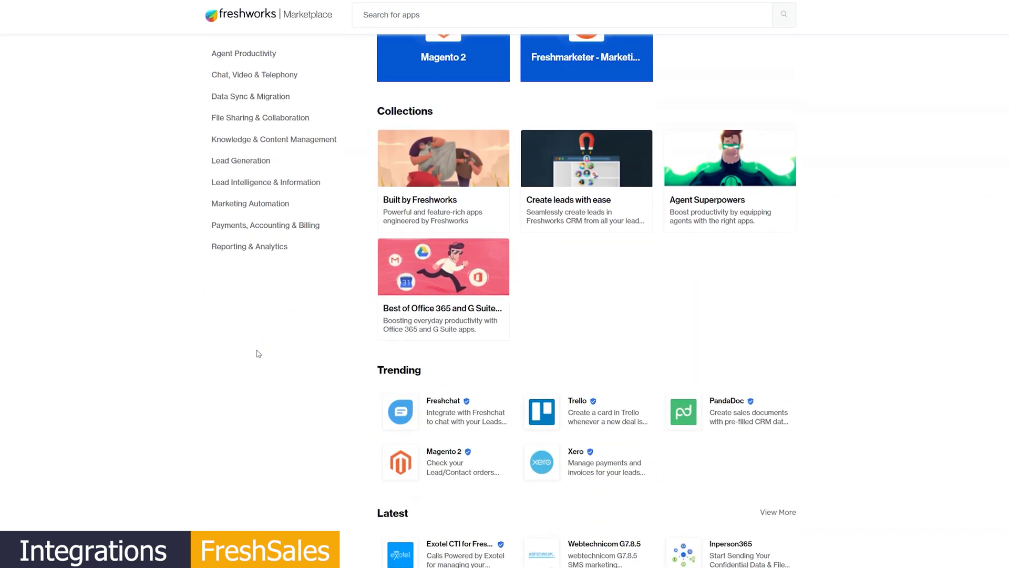
{"action": "scroll", "coordinate": [258, 354], "scroll_direction": "down", "scroll_amount": 4}
{"action": "scroll", "coordinate": [258, 354], "scroll_direction": "down", "scroll_amount": 3}
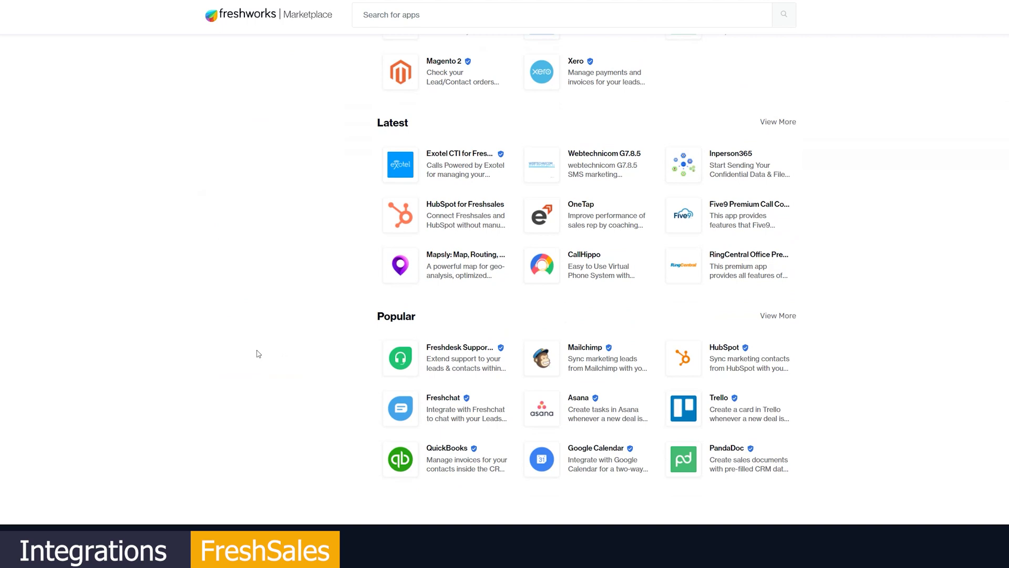
{"action": "scroll", "coordinate": [258, 354], "scroll_direction": "up", "scroll_amount": 3}
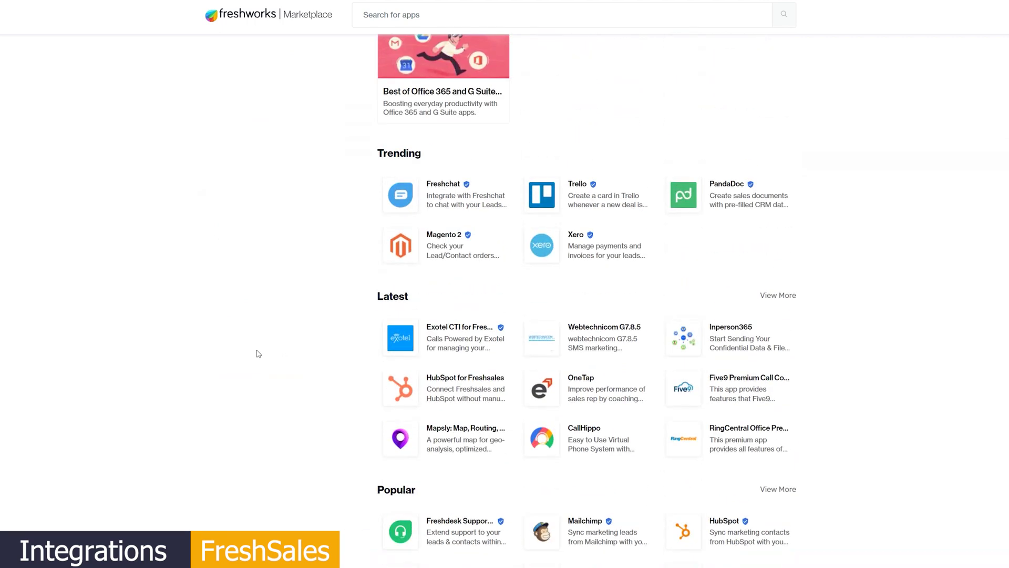
{"action": "scroll", "coordinate": [259, 353], "scroll_direction": "up", "scroll_amount": 5}
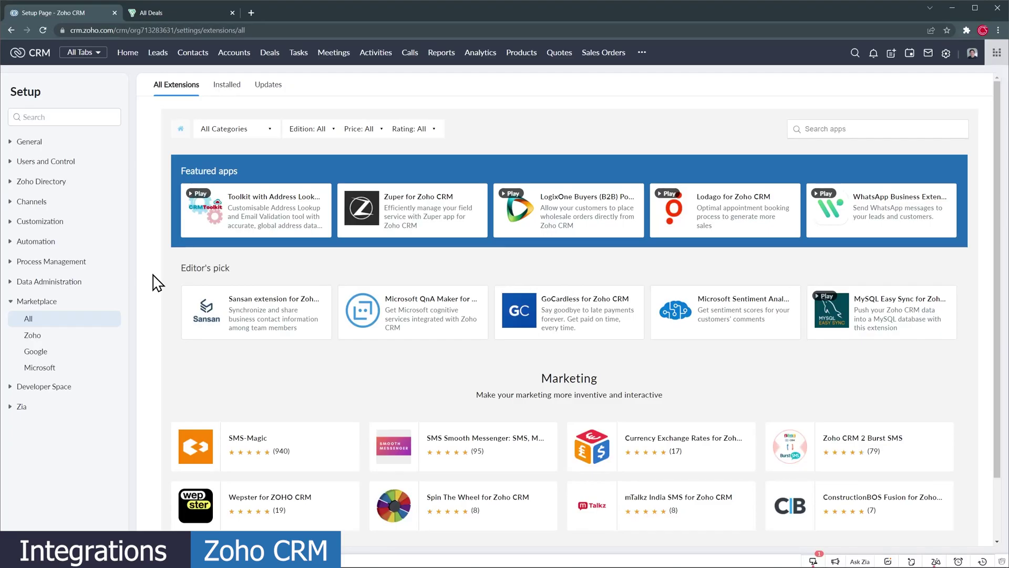
Step: Browse the Google and Microsoft integrations, then scroll the Zoho Apps integrations list
{"action": "left_click", "coordinate": [49, 361]}
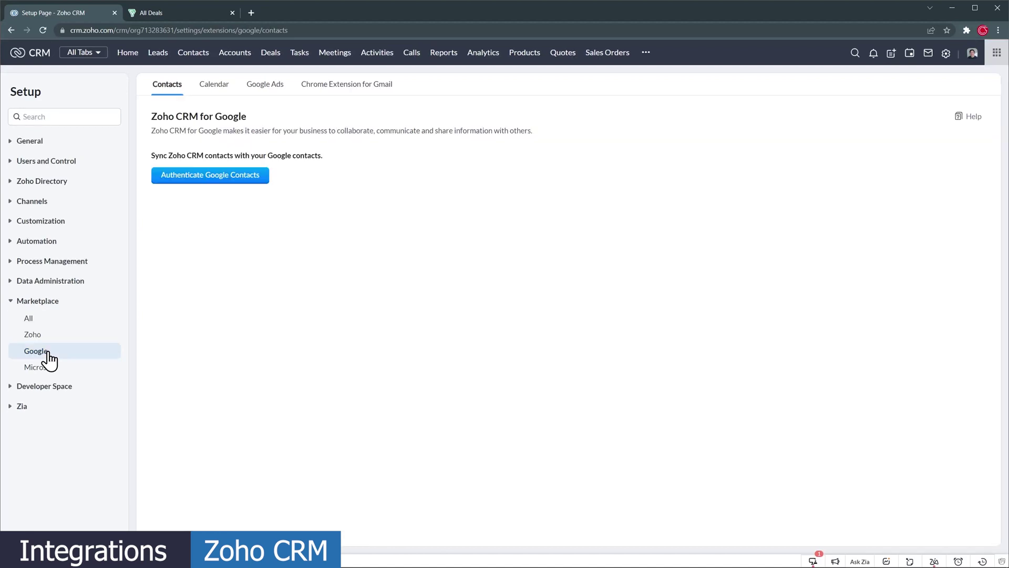
{"action": "left_click", "coordinate": [46, 374]}
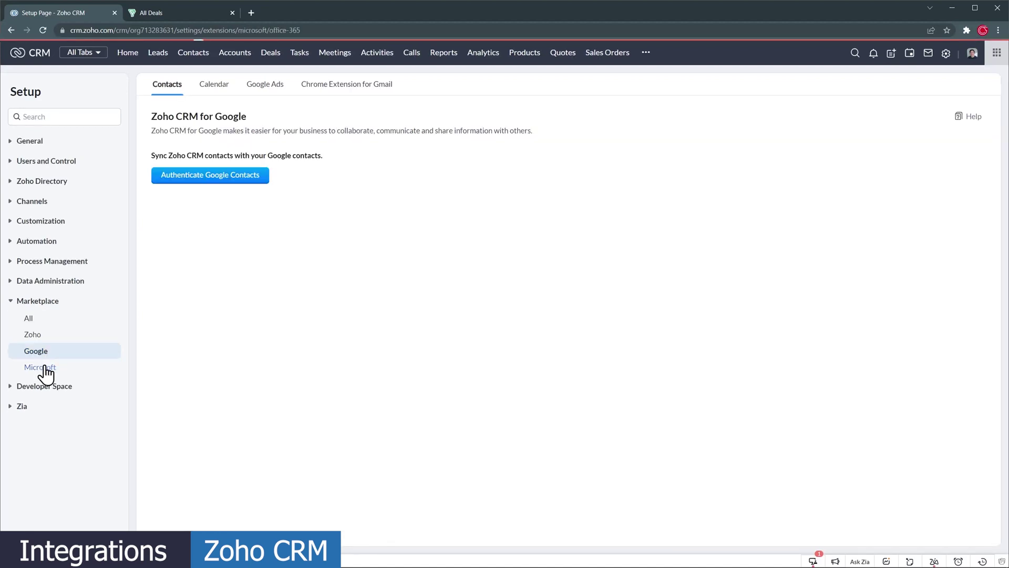
{"action": "left_click", "coordinate": [44, 338]}
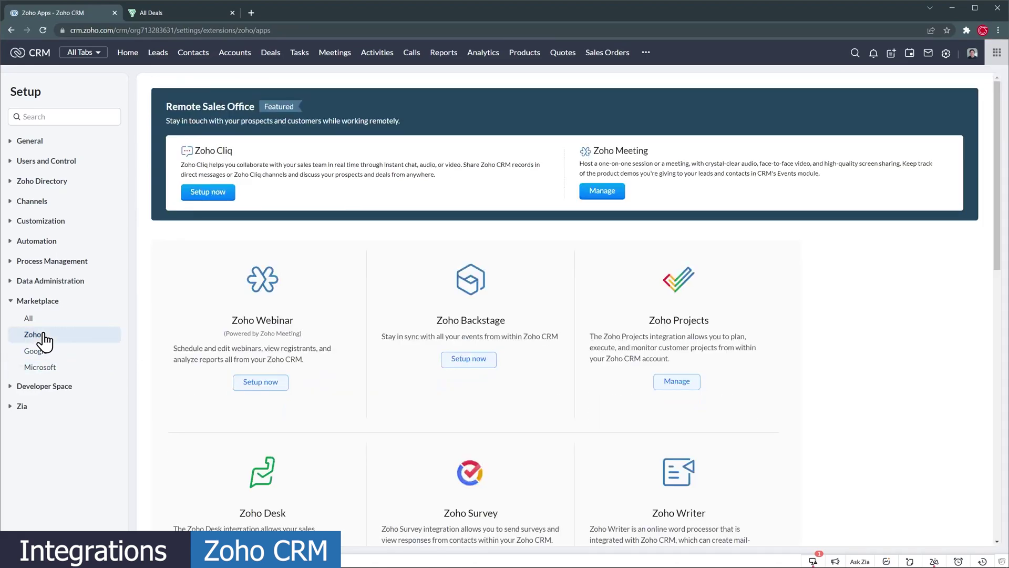
{"action": "scroll", "coordinate": [148, 331], "scroll_direction": "down", "scroll_amount": 3}
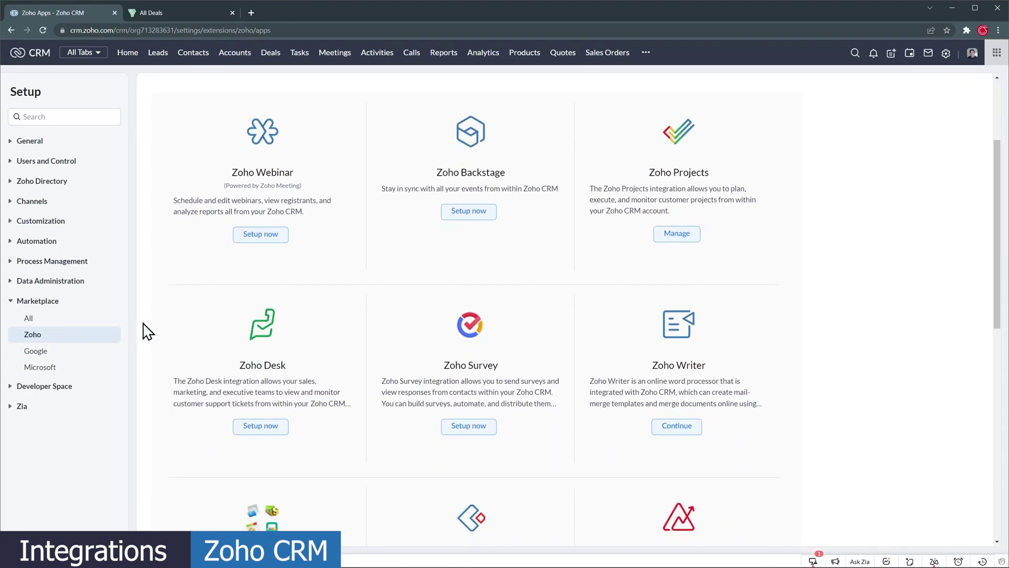
{"action": "scroll", "coordinate": [148, 331], "scroll_direction": "down", "scroll_amount": 10}
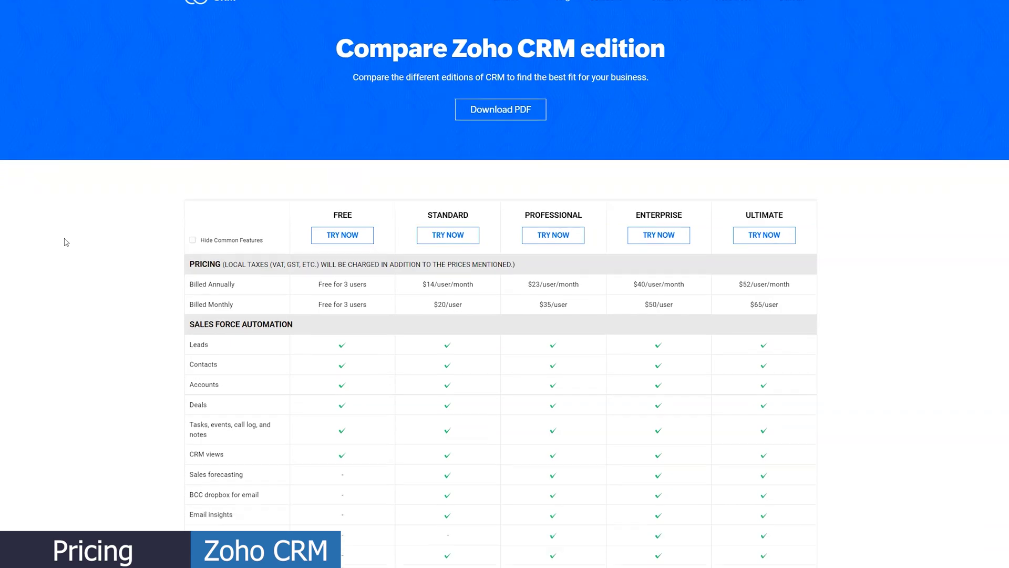
Step: Scroll the Zoho CRM plan comparison table down through the feature rows, from CRM views to custom fields
{"action": "scroll", "coordinate": [67, 242], "scroll_direction": "down", "scroll_amount": 10}
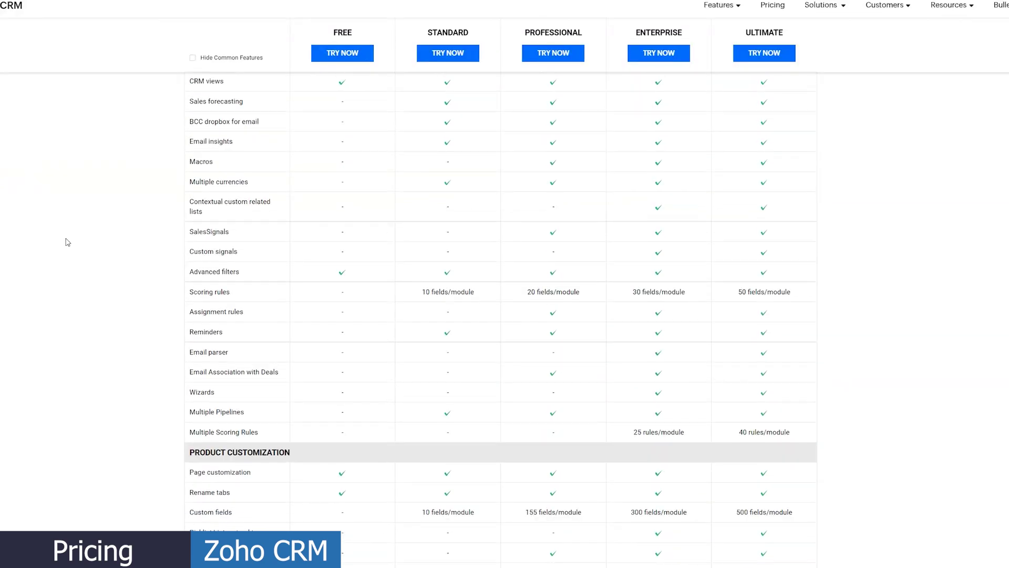
{"action": "scroll", "coordinate": [67, 242], "scroll_direction": "down", "scroll_amount": 6}
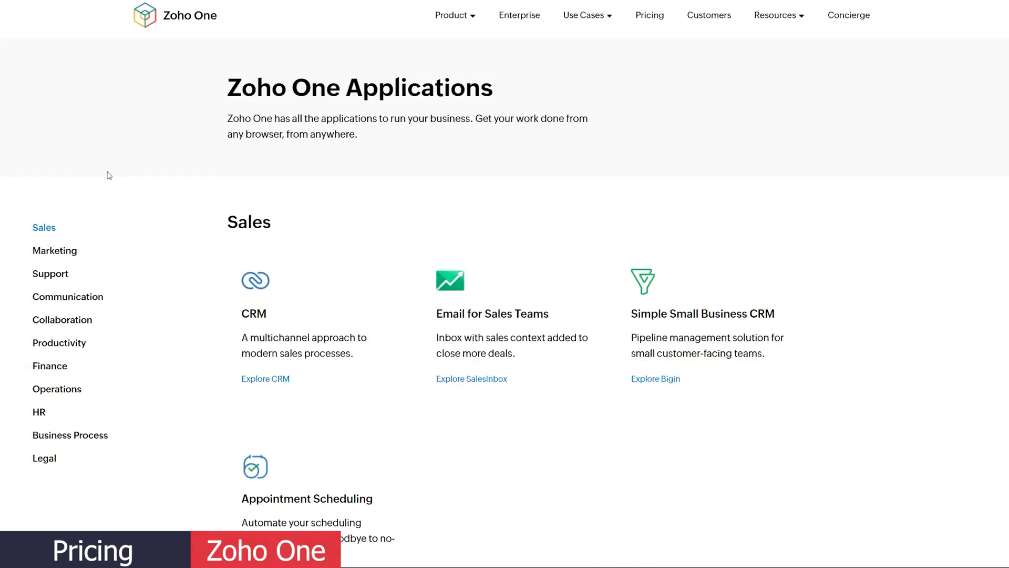
Step: Scroll the Zoho One Applications page down to Marketing apps like PageSense, SalesIQ, Backstage and Commerce
{"action": "scroll", "coordinate": [109, 175], "scroll_direction": "down", "scroll_amount": 7}
{"action": "scroll", "coordinate": [109, 175], "scroll_direction": "down", "scroll_amount": 10}
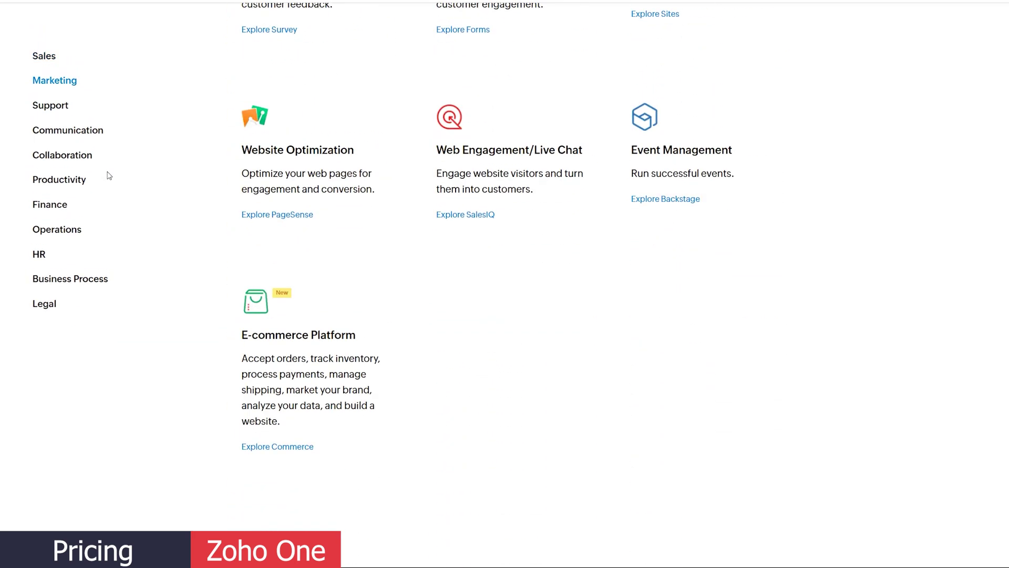